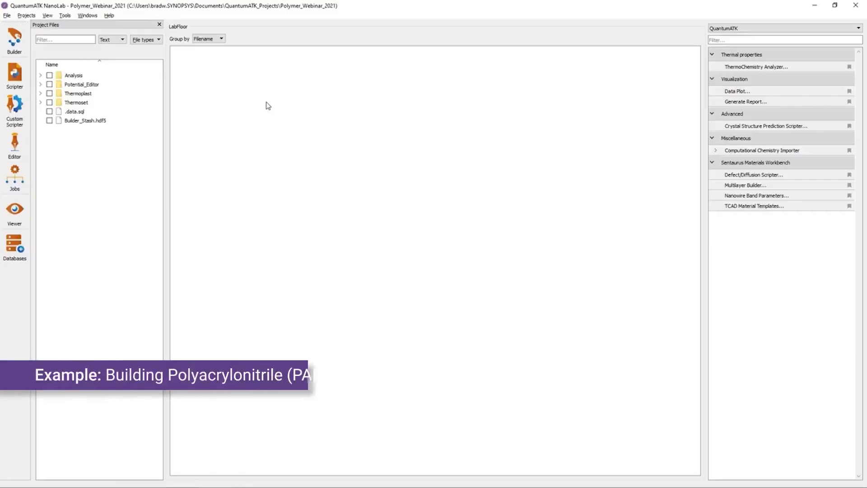
- Open the Builder and add monomer tags to the two adjacent carbons that form the backbone of the acrylonitrile molecule
{"action": "left_click", "coordinate": [14, 41]}
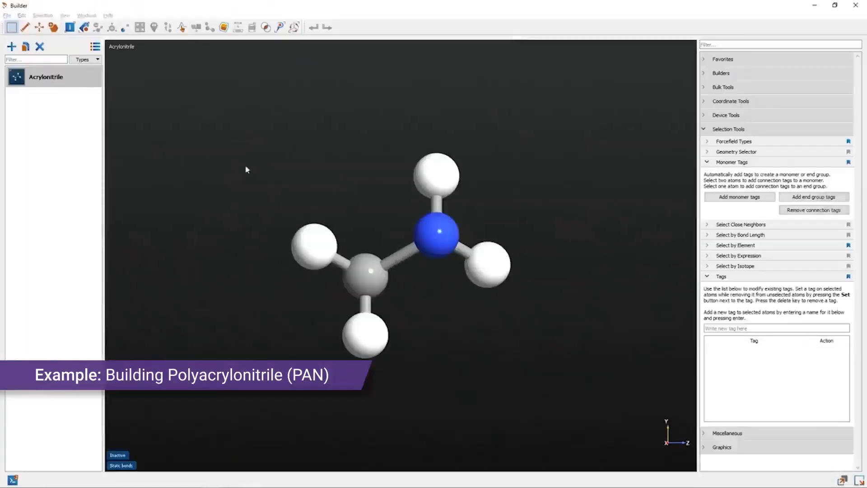
{"action": "left_click_drag", "start_coordinate": [407, 367], "coordinate": [368, 262]}
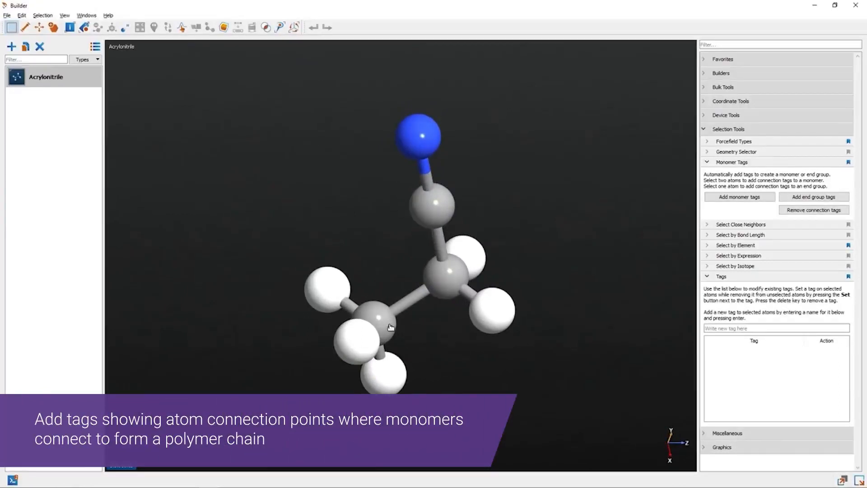
{"action": "left_click", "coordinate": [389, 325]}
{"action": "left_click", "coordinate": [449, 286], "text": "shift"}
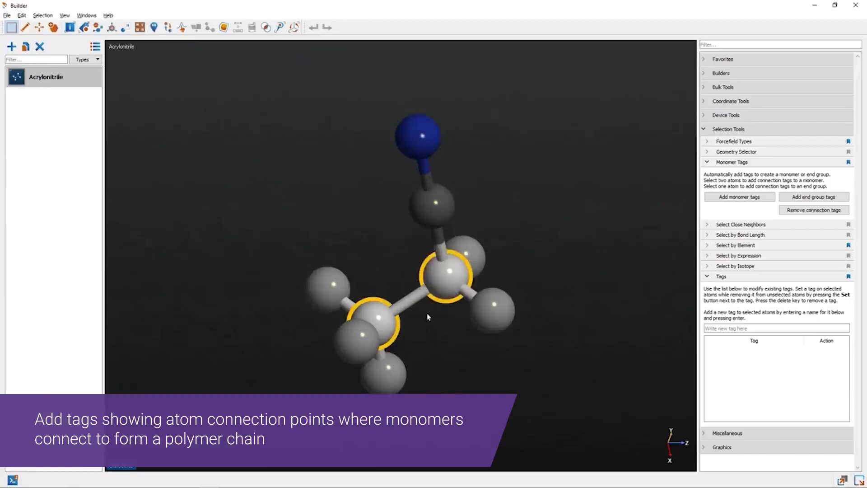
{"action": "left_click", "coordinate": [752, 199]}
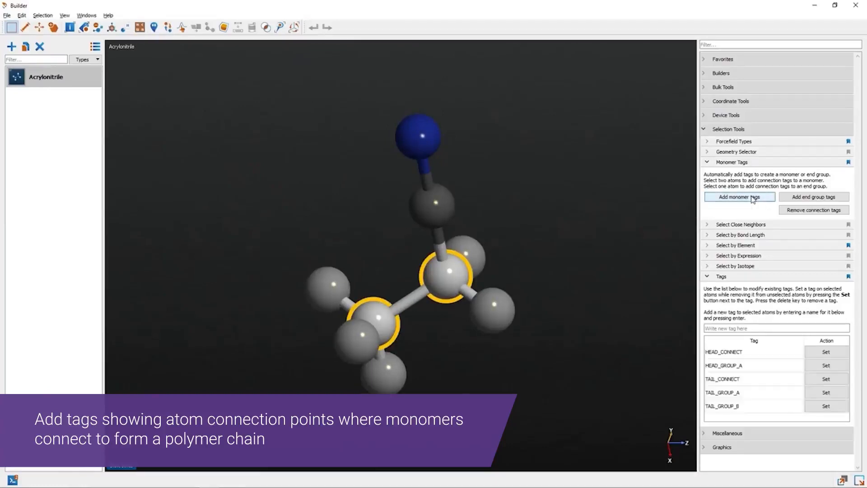
- Check which atoms carry the HEAD_CONNECT, TAIL_CONNECT, HEAD_GROUP_A, TAIL_GROUP_A and TAIL_GROUP_B tags
{"action": "left_click", "coordinate": [727, 354]}
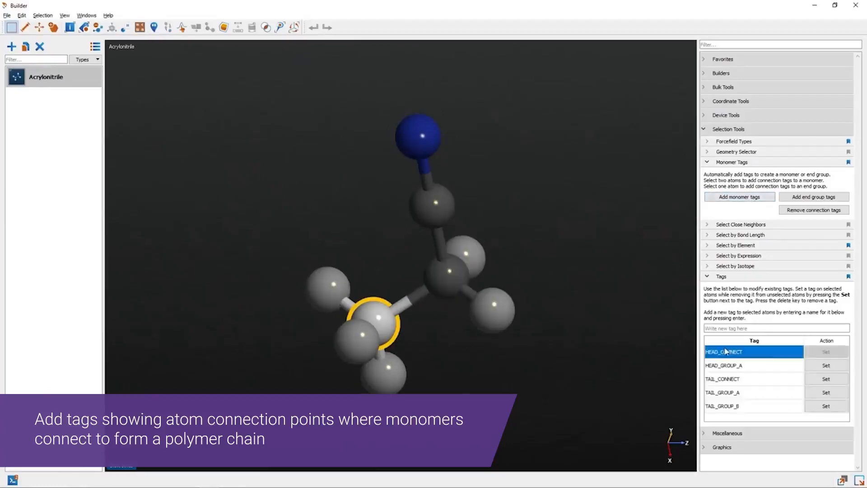
{"action": "left_click", "coordinate": [724, 381]}
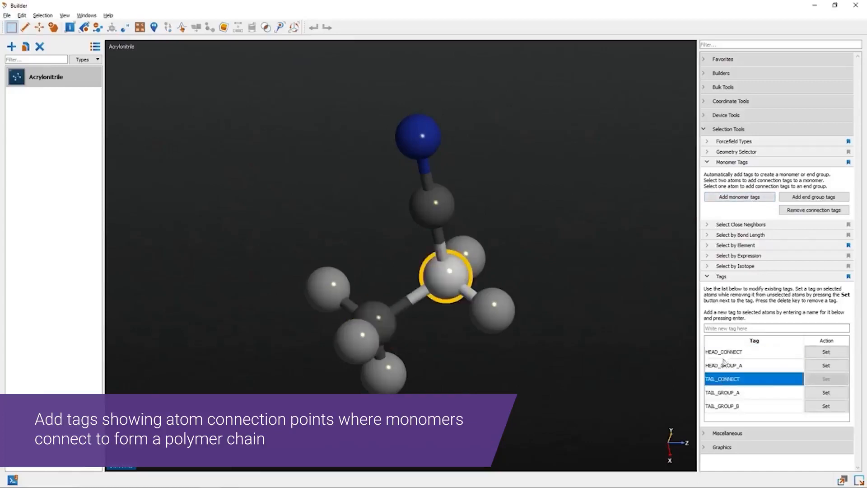
{"action": "left_click", "coordinate": [725, 364]}
{"action": "left_click", "coordinate": [725, 393]}
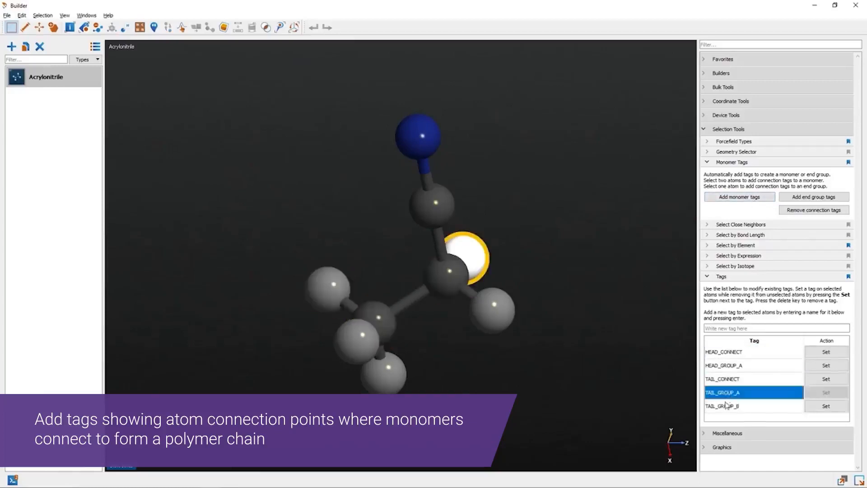
{"action": "left_click", "coordinate": [727, 406]}
{"action": "left_click", "coordinate": [598, 355]}
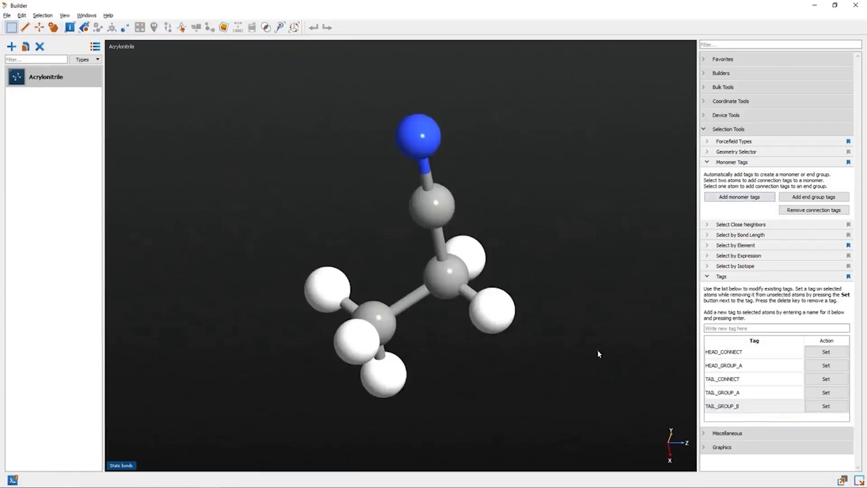
- Import the tagged molecule into the monomer database under the name Acrylonitrile
{"action": "left_click", "coordinate": [12, 47]}
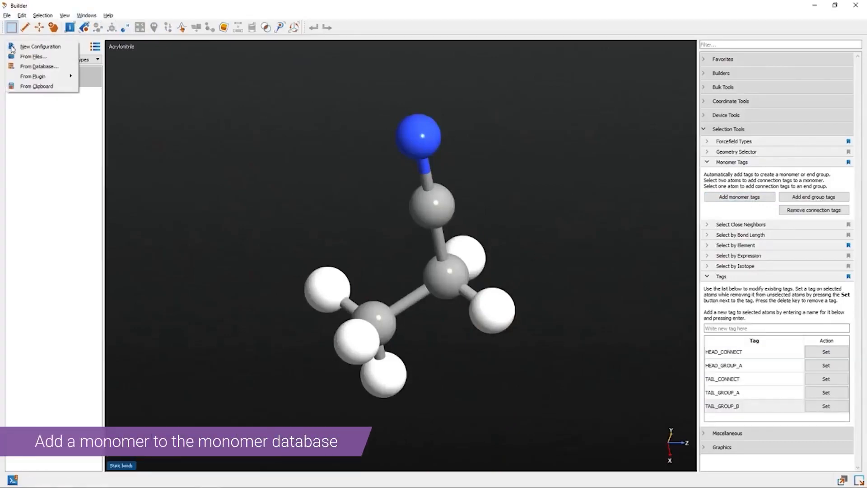
{"action": "left_click", "coordinate": [28, 67]}
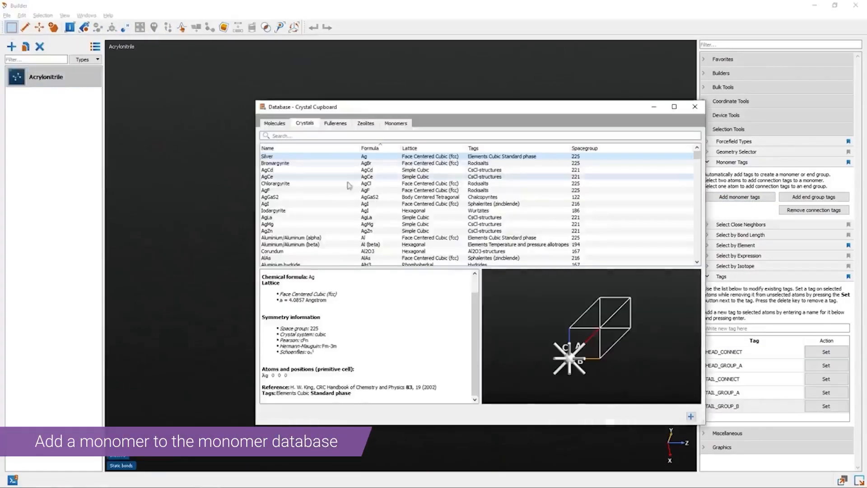
{"action": "left_click", "coordinate": [396, 123]}
{"action": "left_click", "coordinate": [695, 196]}
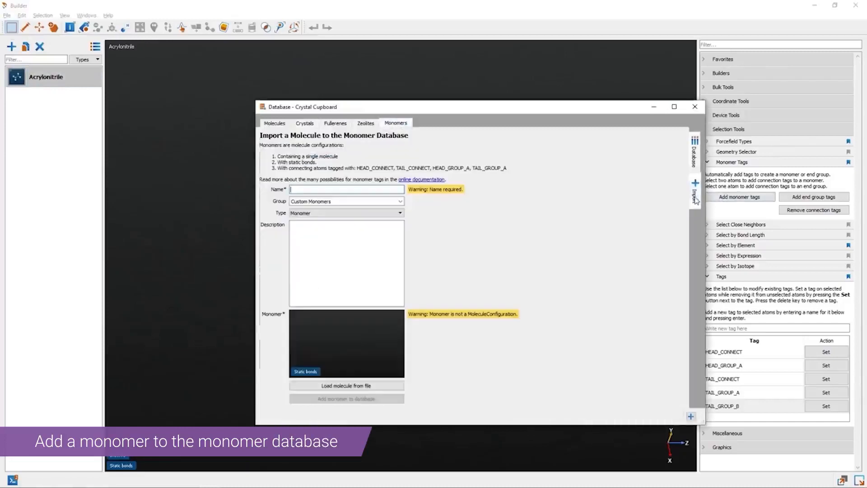
{"action": "left_click_drag", "start_coordinate": [58, 83], "coordinate": [323, 333]}
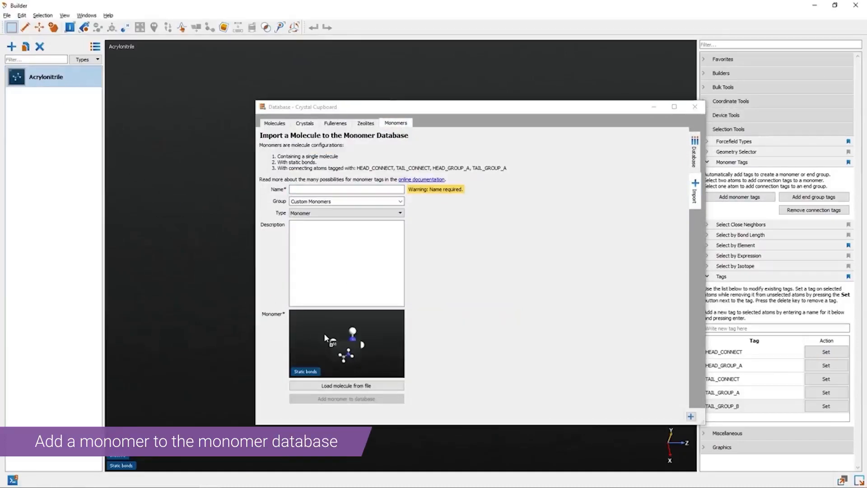
{"action": "left_click", "coordinate": [308, 189]}
{"action": "type", "text": "Acrylonitrile"}
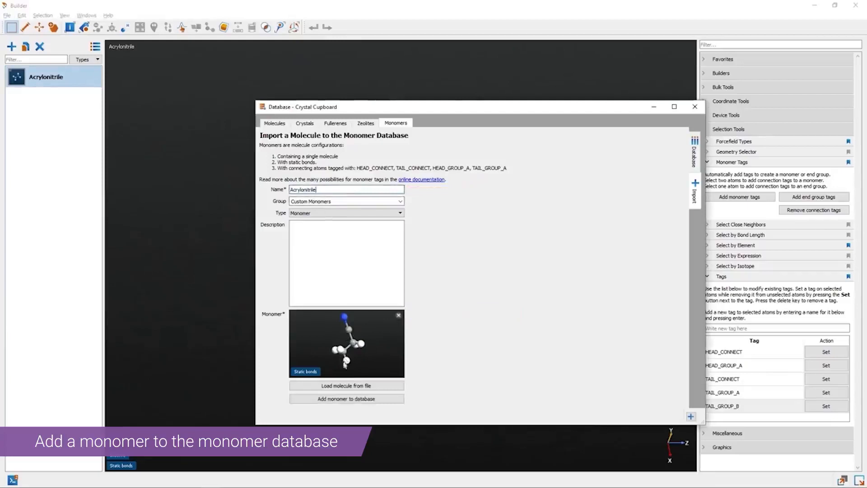
{"action": "left_click", "coordinate": [348, 400]}
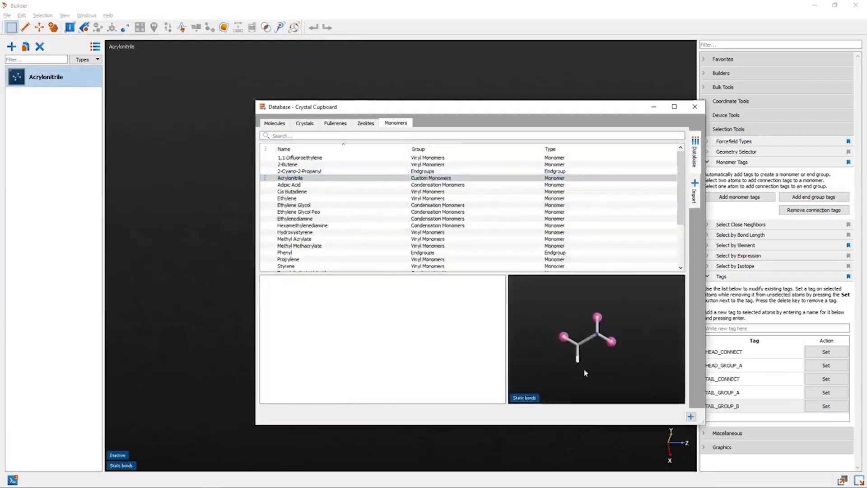
{"action": "left_click_drag", "start_coordinate": [542, 348], "coordinate": [608, 355]}
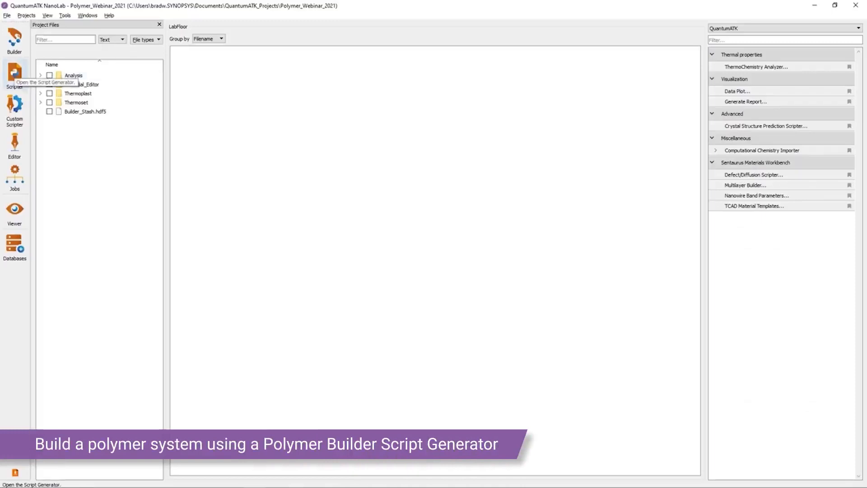
- Start a new script in the Script Generator, add a PolymerBuilder block and open its settings
{"action": "left_click", "coordinate": [15, 74]}
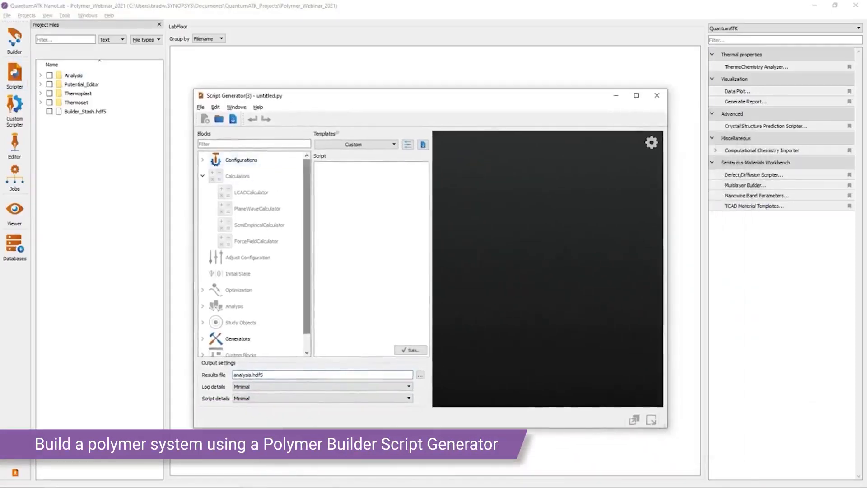
{"action": "left_click_drag", "start_coordinate": [307, 270], "coordinate": [307, 288]}
{"action": "left_click", "coordinate": [202, 321]}
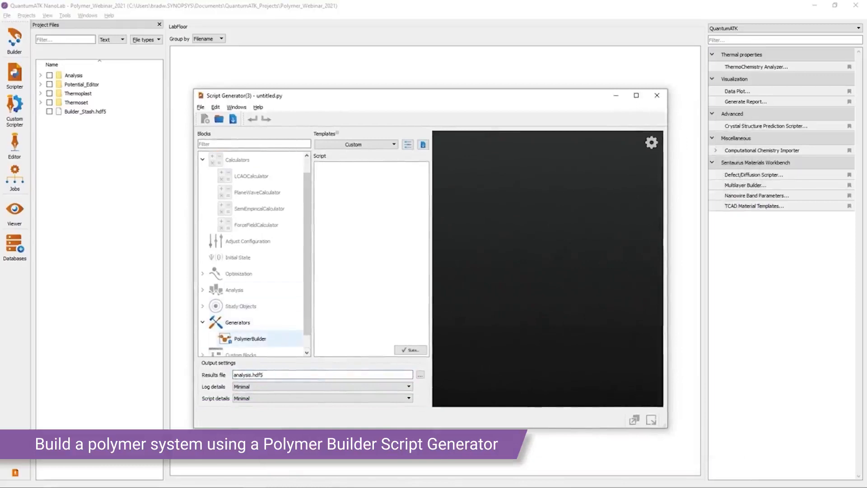
{"action": "double_click", "coordinate": [251, 338]}
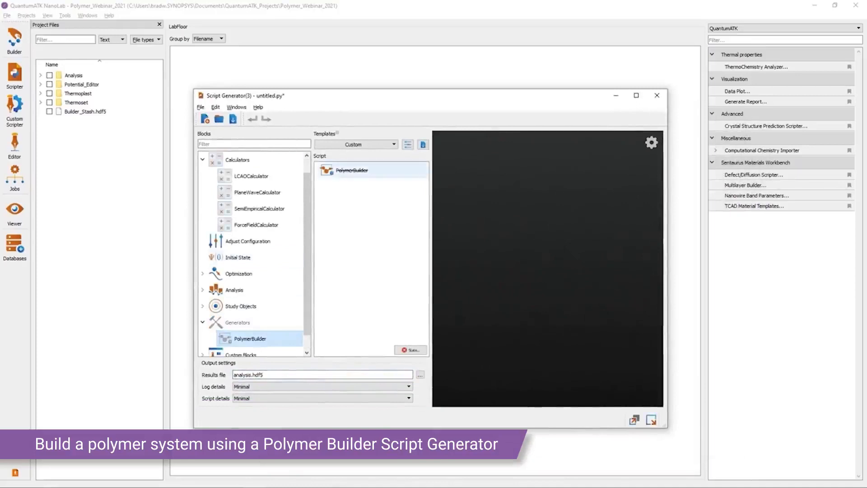
{"action": "left_click", "coordinate": [352, 170]}
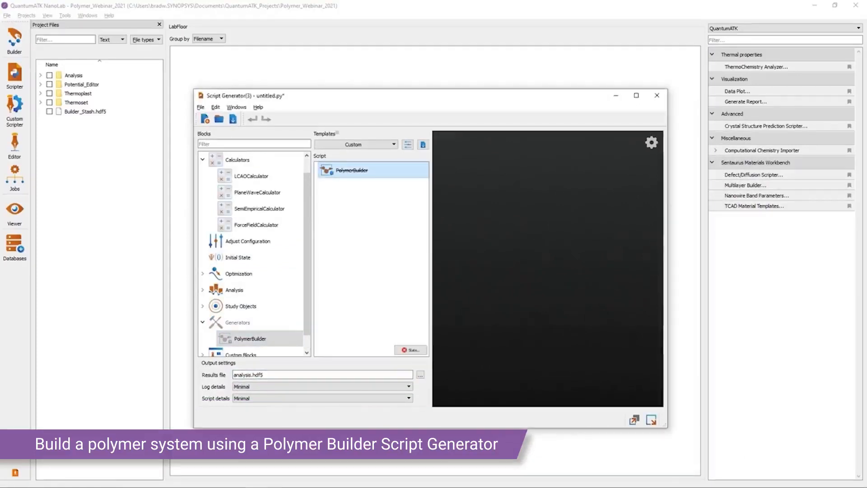
{"action": "double_click", "coordinate": [352, 170]}
{"action": "left_click_drag", "start_coordinate": [356, 158], "coordinate": [290, 119]}
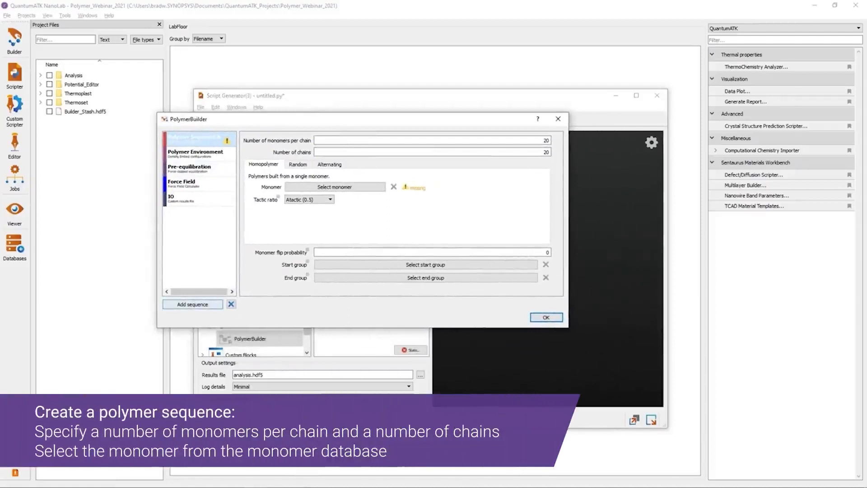
- Add a second polymer sequence, remove it again and return to Polymer Sequence A
{"action": "left_click", "coordinate": [192, 303]}
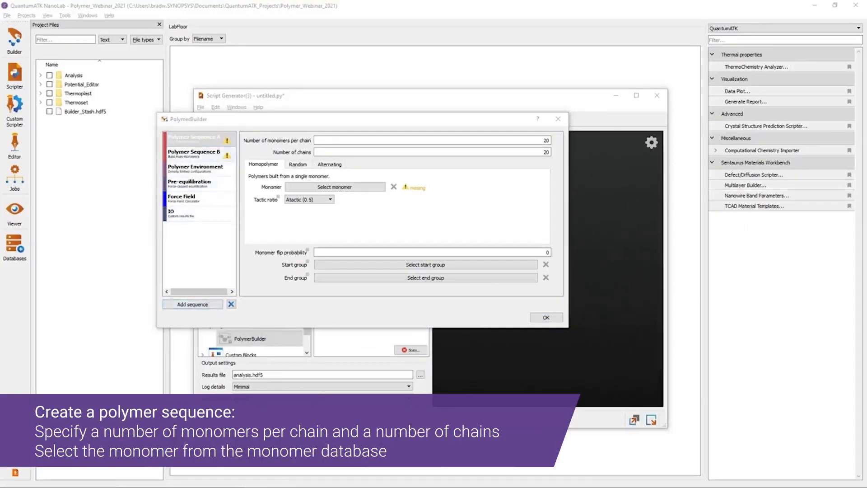
{"action": "left_click", "coordinate": [194, 154]}
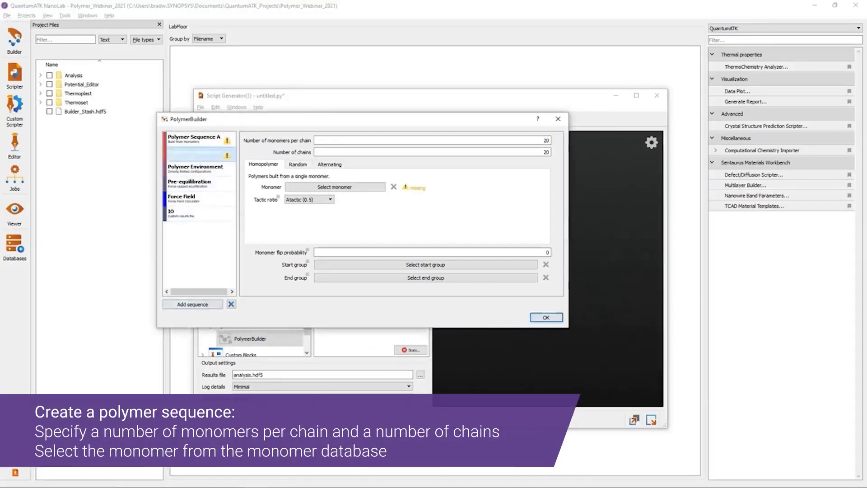
{"action": "left_click", "coordinate": [230, 304]}
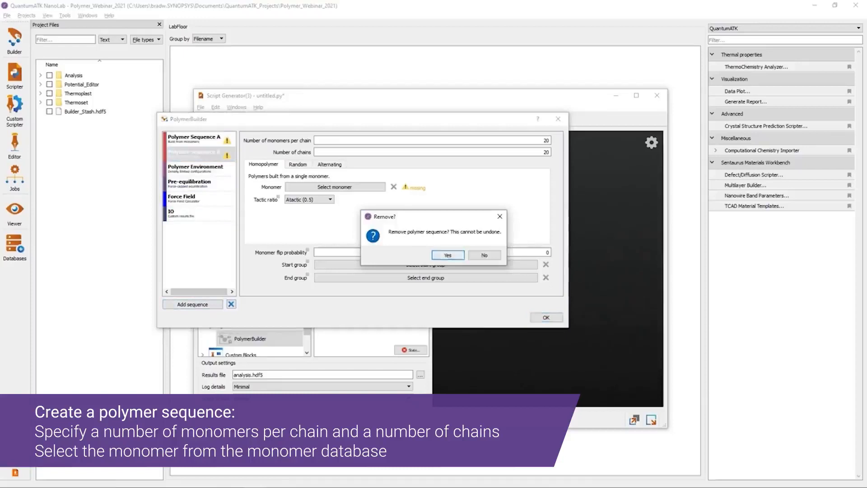
{"action": "left_click", "coordinate": [440, 255]}
{"action": "left_click", "coordinate": [195, 139]}
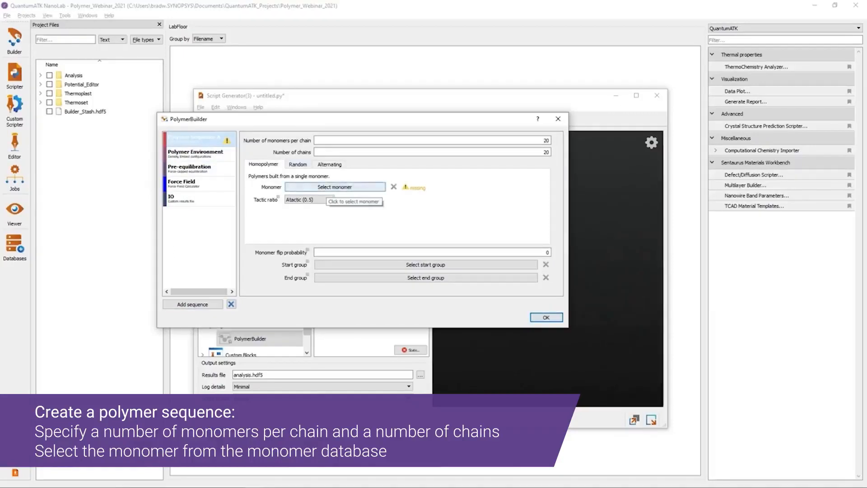
- Compare the random and alternating options, and set Polymer Sequence A as a homopolymer of the Acrylonitrile monomer
{"action": "left_click", "coordinate": [298, 164]}
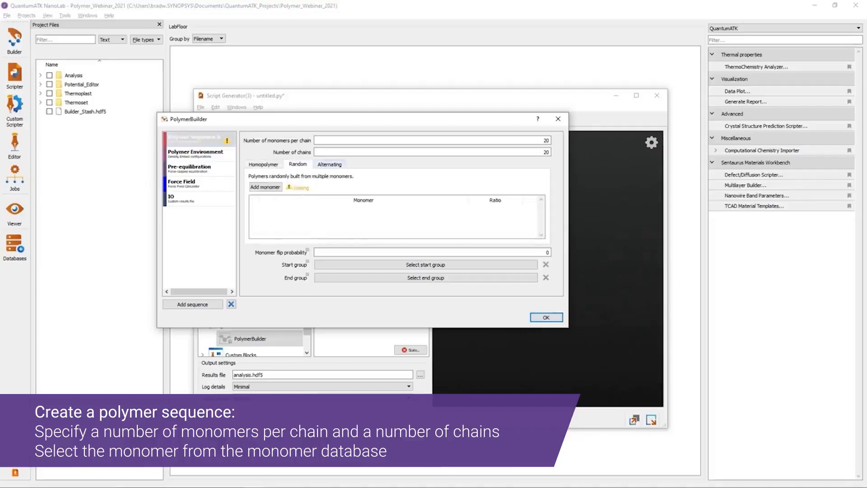
{"action": "left_click", "coordinate": [329, 164]}
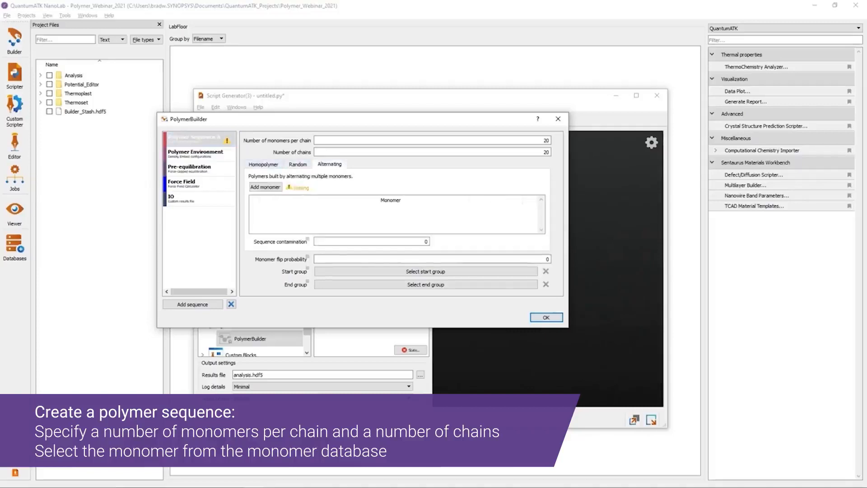
{"action": "left_click", "coordinate": [263, 164]}
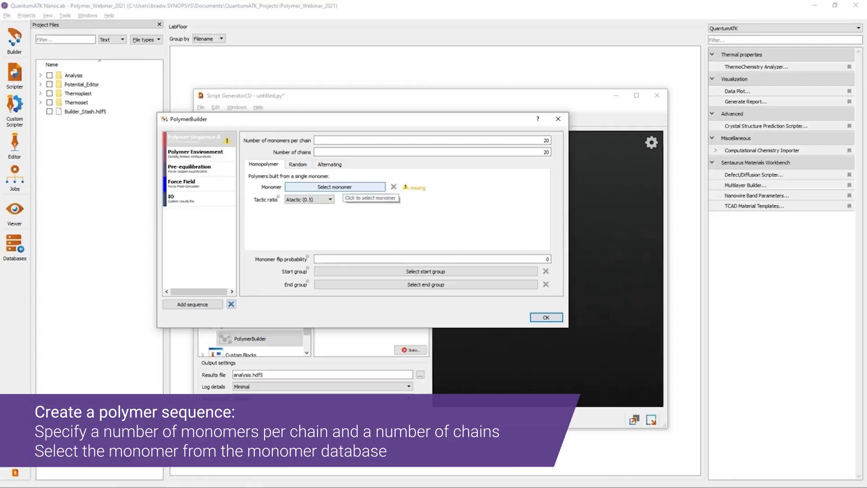
{"action": "left_click", "coordinate": [340, 186]}
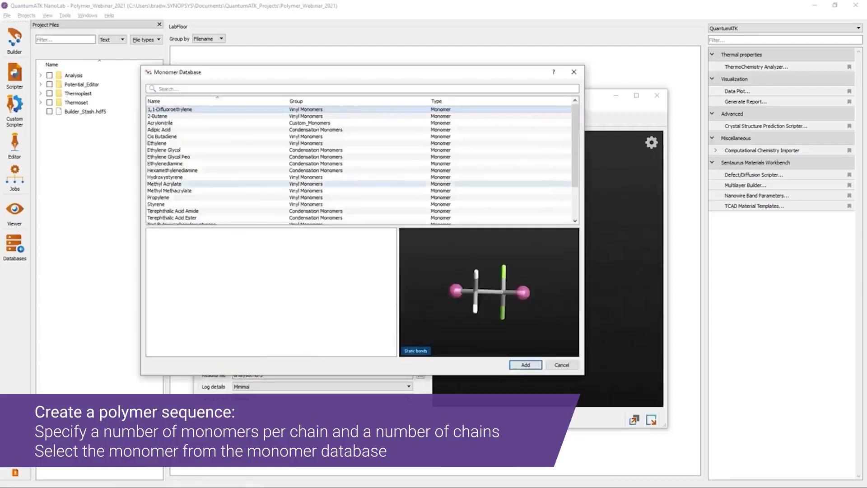
{"action": "left_click", "coordinate": [160, 123]}
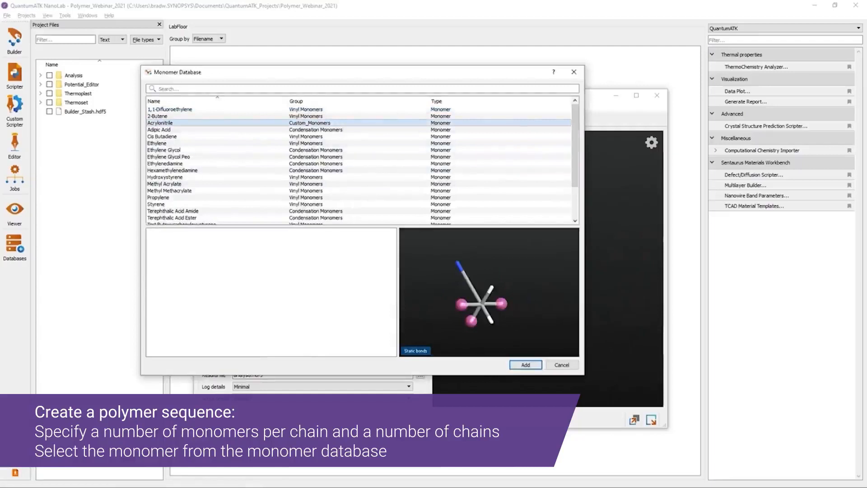
{"action": "left_click", "coordinate": [525, 364]}
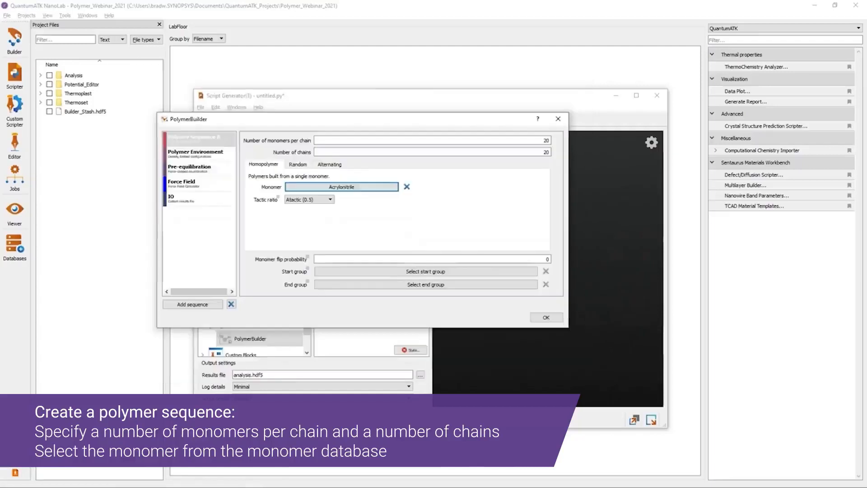
- Set the polymer density in the polymer environment to 1.184 g/cm**3
{"action": "left_click", "coordinate": [202, 154]}
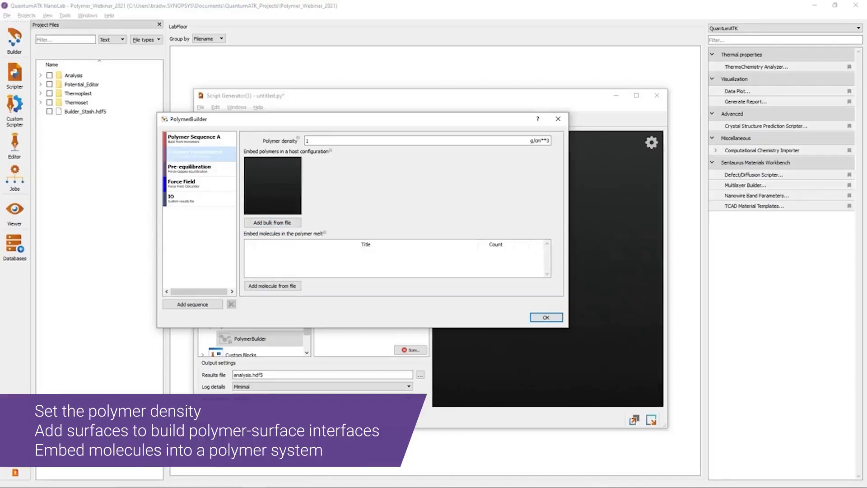
{"action": "left_click", "coordinate": [309, 140]}
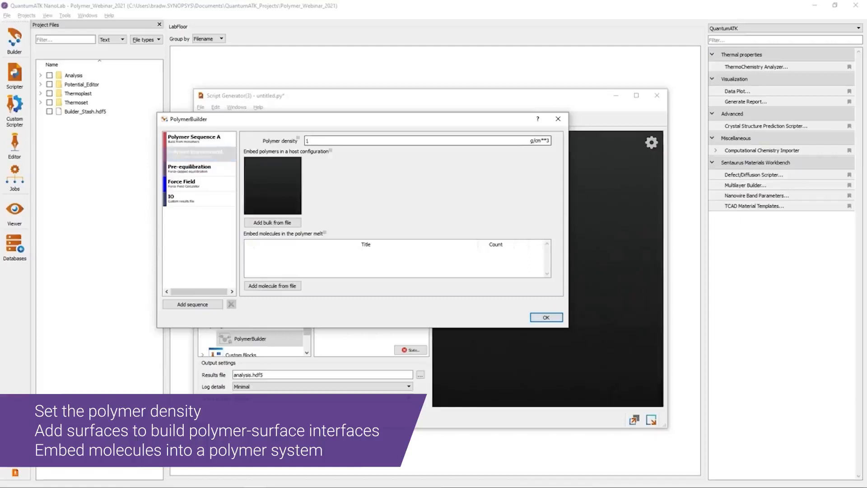
{"action": "type", "text": ".184"}
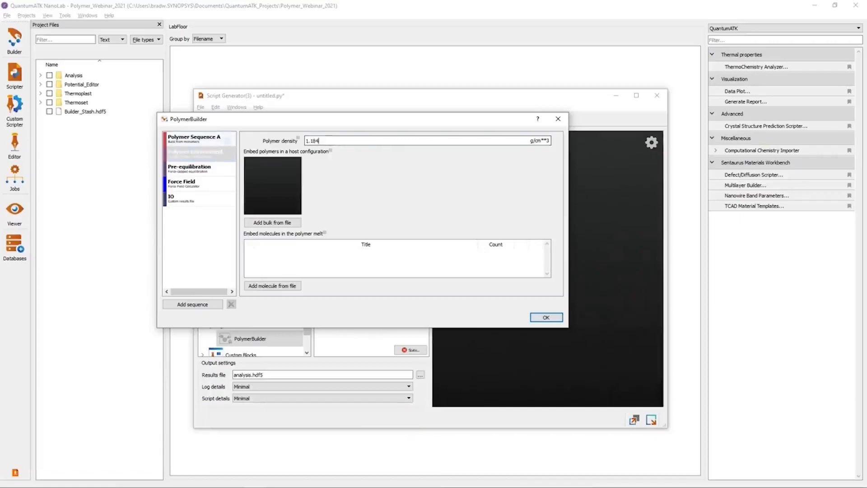
- Review the pre-equilibration settings and the force field settings of the polymer builder
{"action": "left_click", "coordinate": [202, 169]}
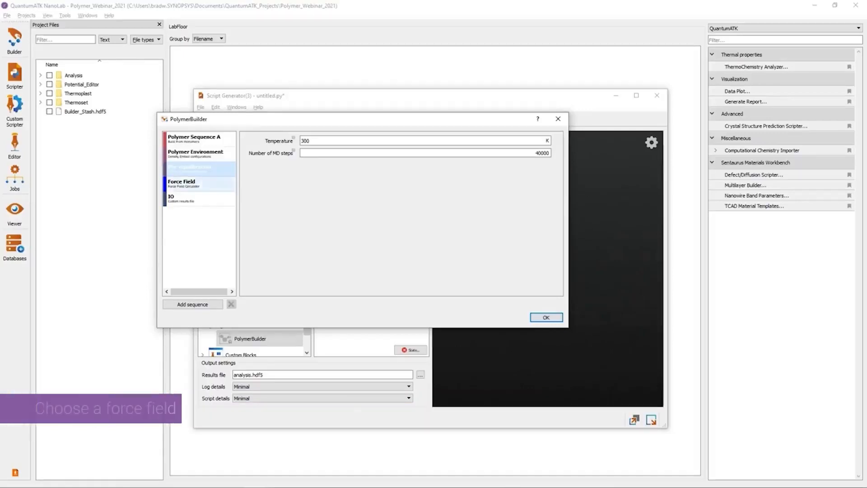
{"action": "left_click", "coordinate": [199, 184]}
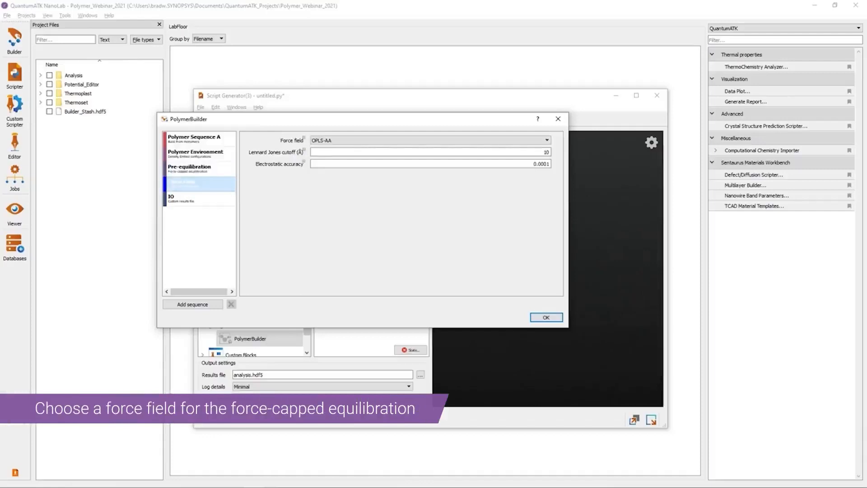
- Set the polymer builder's force field to Dreiding-UA and accept the builder settings
{"action": "left_click", "coordinate": [429, 139]}
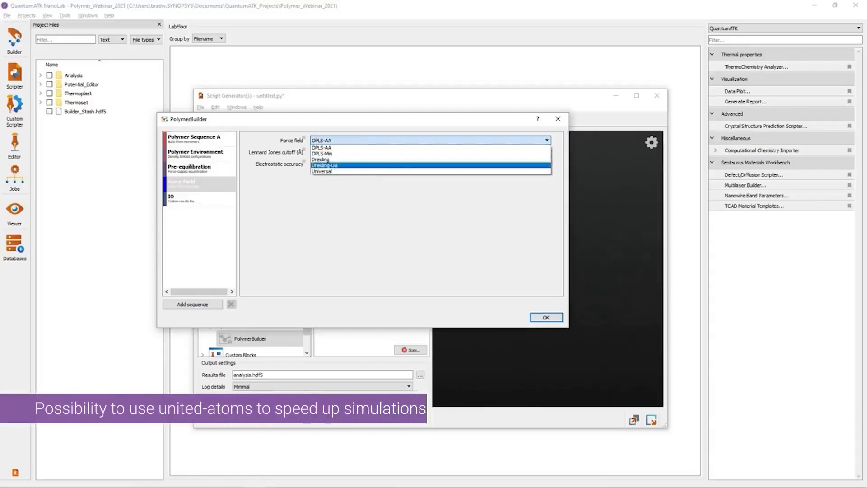
{"action": "key", "text": "Return"}
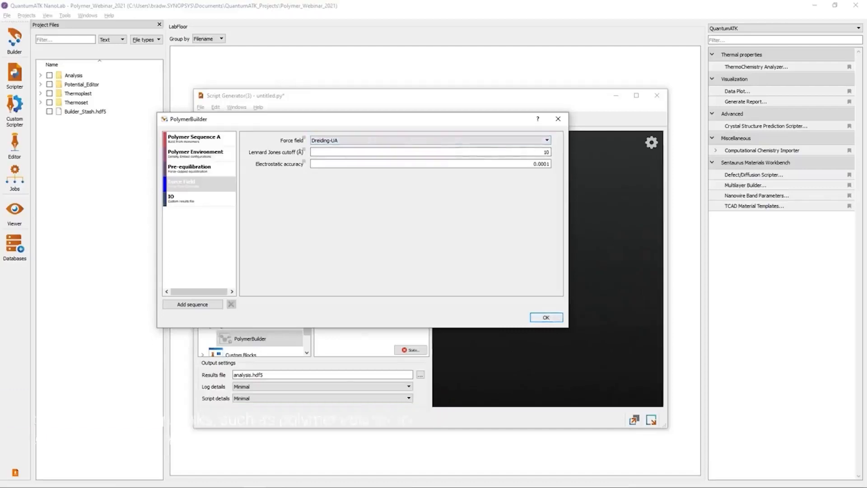
{"action": "left_click", "coordinate": [546, 318]}
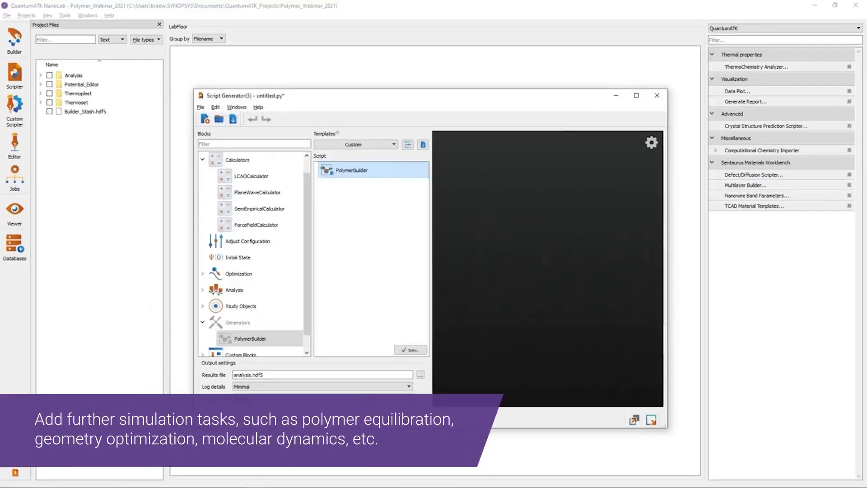
- Add a PolymerEquilibration study object to the script after the PolymerBuilder block
{"action": "left_click_drag", "start_coordinate": [307, 257], "coordinate": [307, 271]}
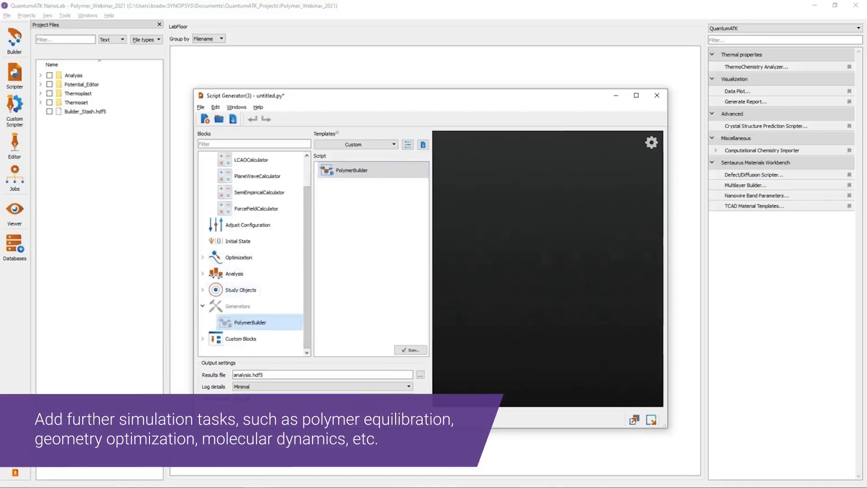
{"action": "left_click", "coordinate": [202, 290]}
{"action": "scroll", "coordinate": [225, 289], "scroll_direction": "down", "scroll_amount": 2}
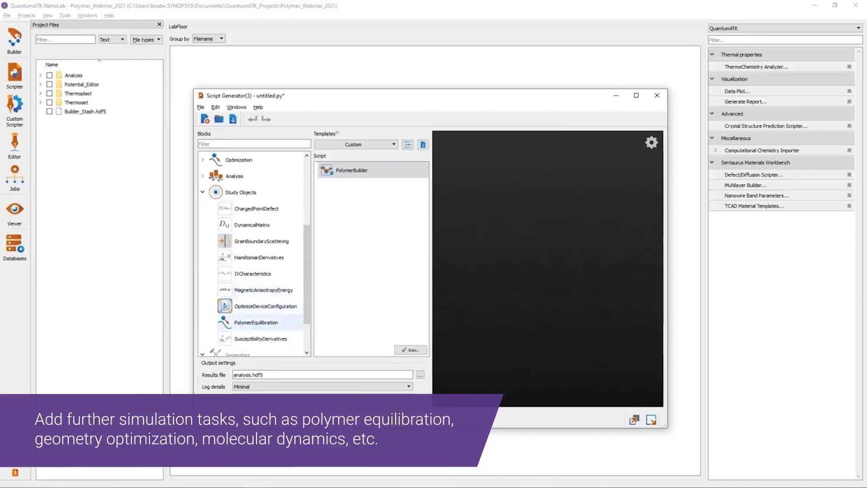
{"action": "double_click", "coordinate": [255, 322]}
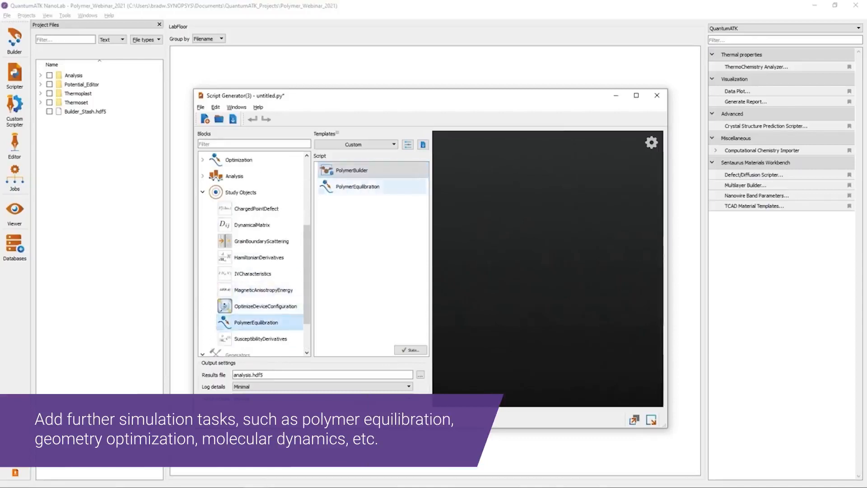
- Add a MolecularDynamics block after PolymerEquilibration and review its dynamics types, keeping NVE Velocity Verlet
{"action": "scroll", "coordinate": [307, 271], "scroll_direction": "up", "scroll_amount": 3}
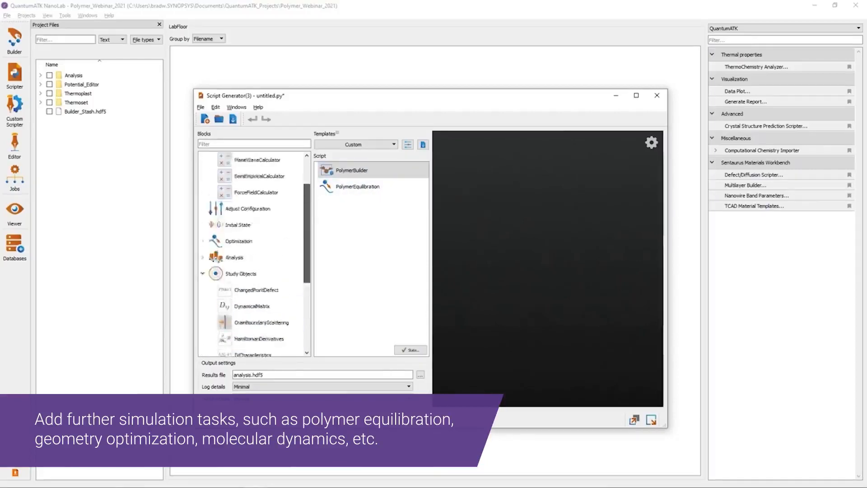
{"action": "left_click_drag", "start_coordinate": [307, 210], "coordinate": [307, 226]}
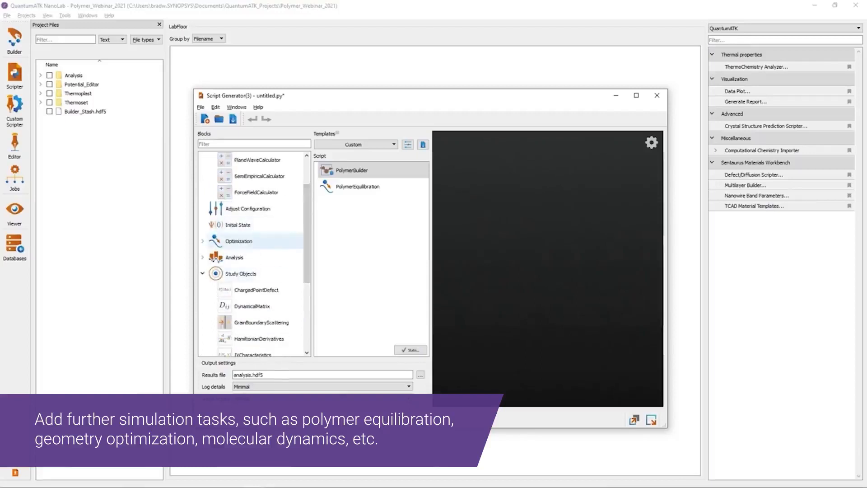
{"action": "left_click", "coordinate": [203, 241]}
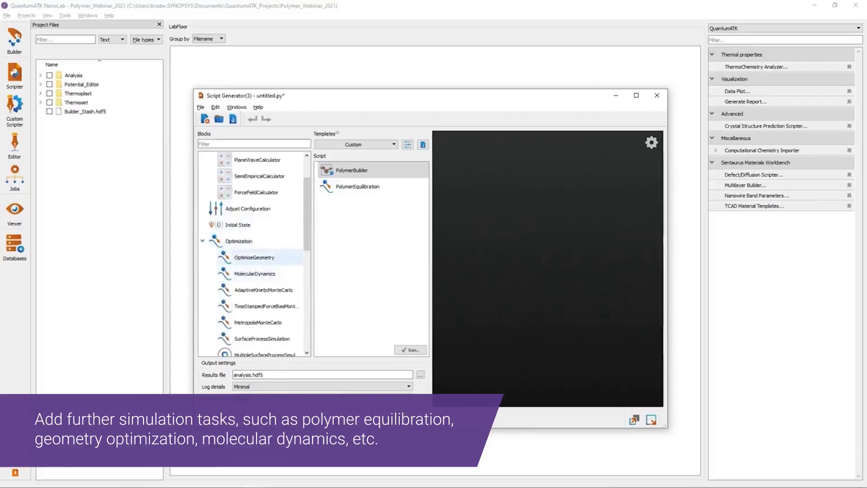
{"action": "left_click", "coordinate": [255, 273]}
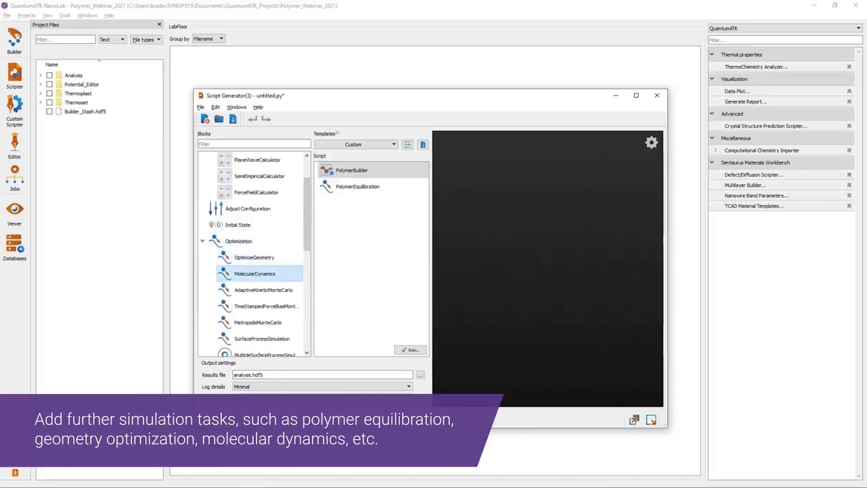
{"action": "left_click_drag", "start_coordinate": [255, 273], "coordinate": [361, 203]}
{"action": "double_click", "coordinate": [361, 203]}
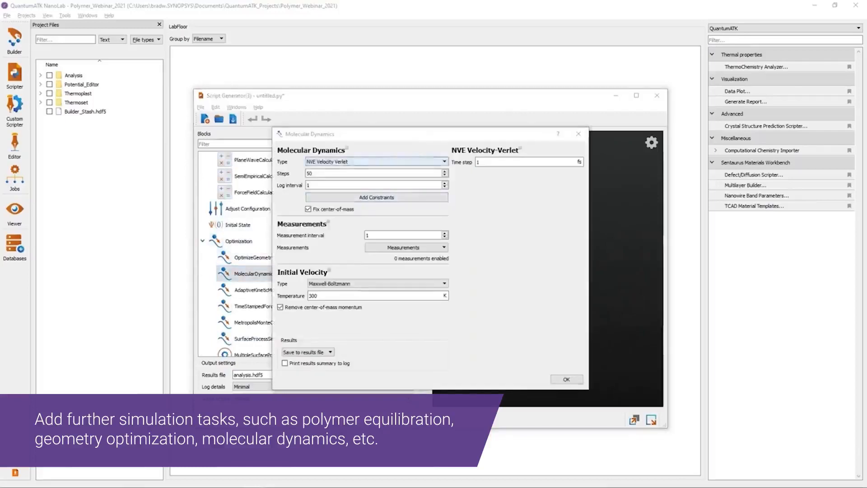
{"action": "left_click", "coordinate": [367, 162]}
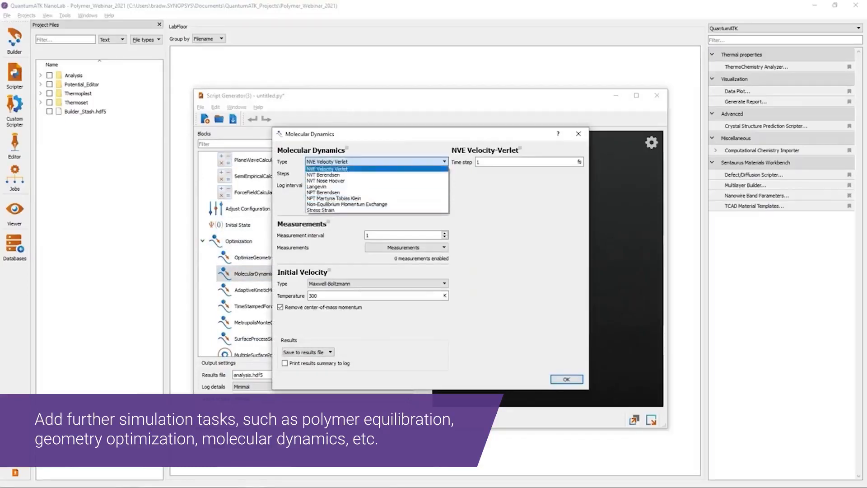
{"action": "left_click", "coordinate": [327, 169]}
{"action": "left_click", "coordinate": [578, 133]}
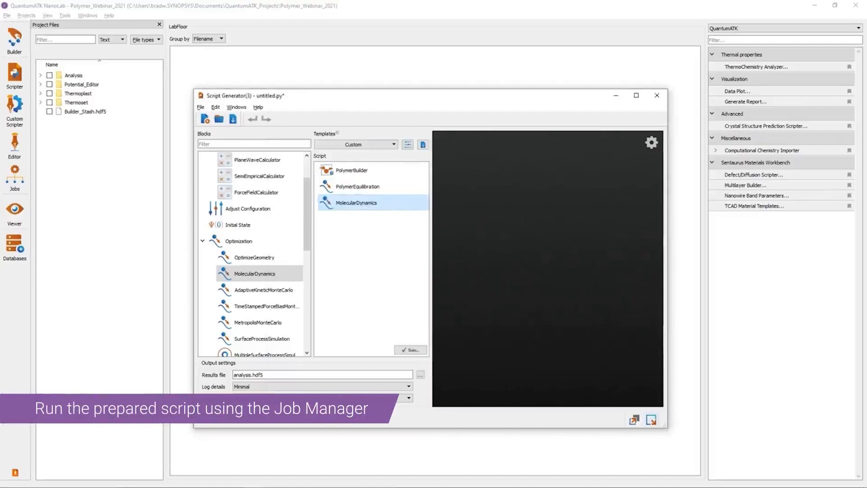
- Send the prepared script to the Job Manager
{"action": "left_click", "coordinate": [651, 419]}
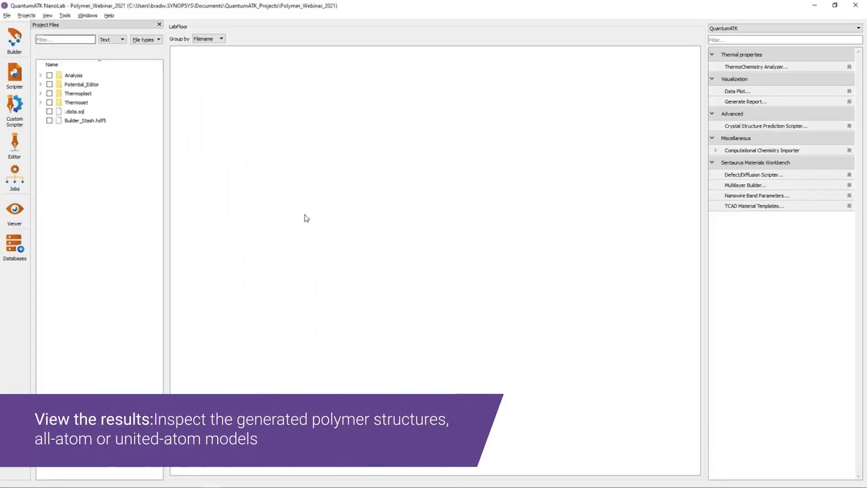
- Load BulkConfiguration_2 from Polyacrylonitrile.hdf5 in the Thermoplast project folder into the Builder
{"action": "left_click", "coordinate": [40, 94]}
{"action": "left_click", "coordinate": [77, 138]}
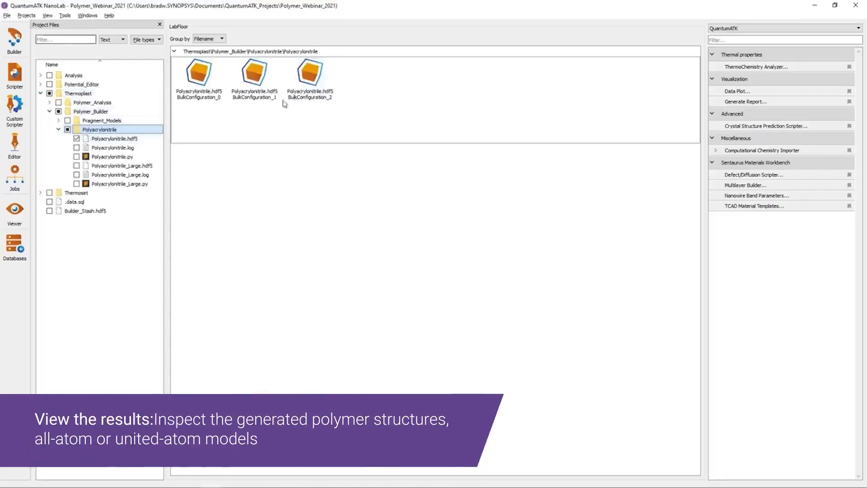
{"action": "left_click", "coordinate": [317, 88]}
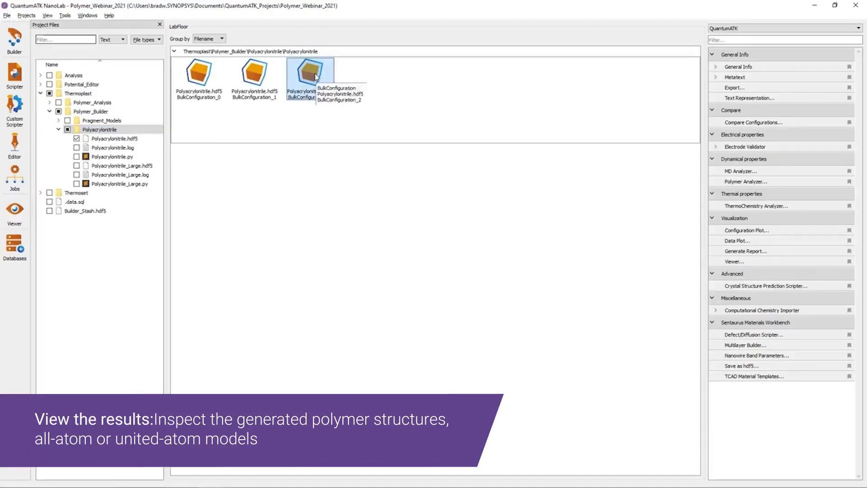
{"action": "left_click_drag", "start_coordinate": [316, 78], "coordinate": [10, 35]}
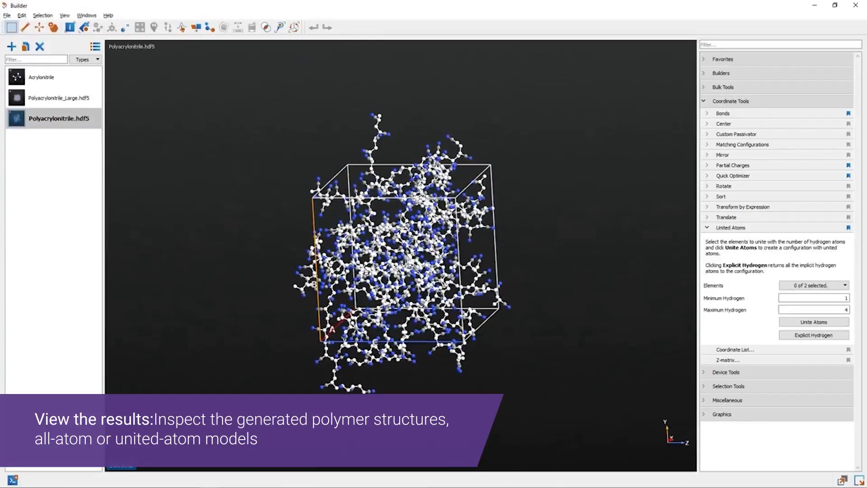
- Convert the united-atom polyacrylonitrile structure to an all-atom model with explicit hydrogens
{"action": "left_click_drag", "start_coordinate": [421, 249], "coordinate": [428, 253]}
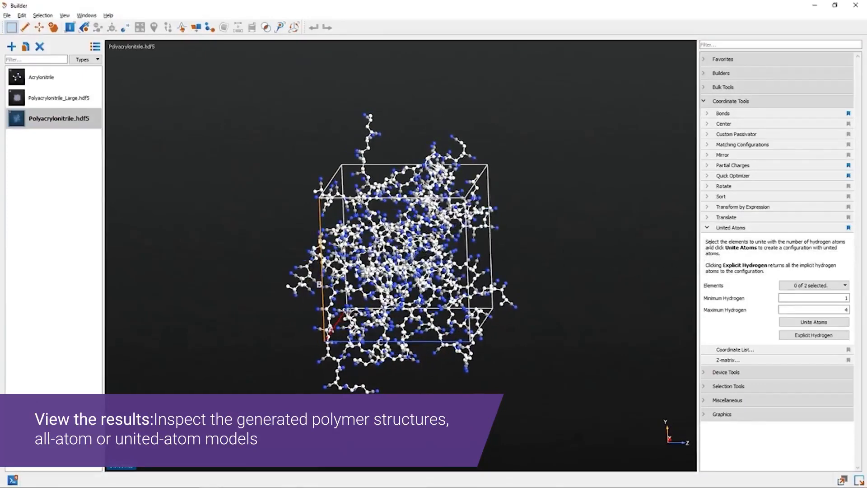
{"action": "left_click", "coordinate": [795, 336]}
{"action": "left_click_drag", "start_coordinate": [624, 287], "coordinate": [588, 285]}
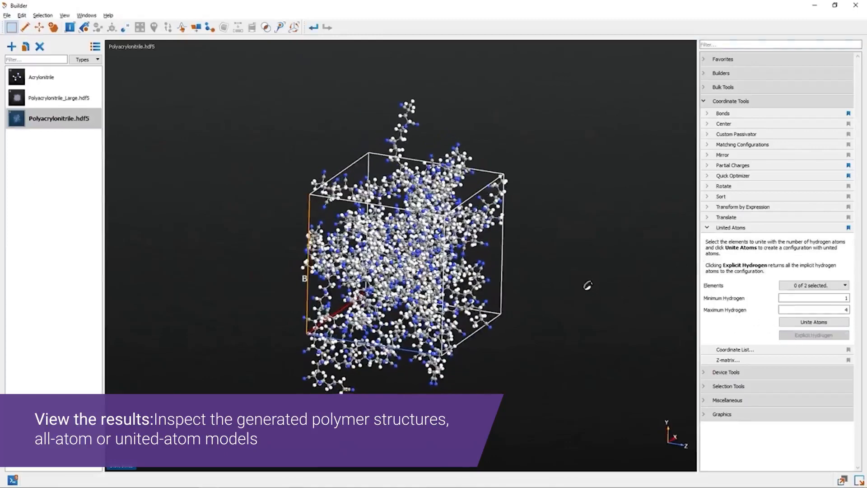
- Unite the hydrogens with the carbon atoms of the polyacrylonitrile structure to make a united-atom model
{"action": "left_click", "coordinate": [795, 285]}
{"action": "left_click", "coordinate": [784, 295]}
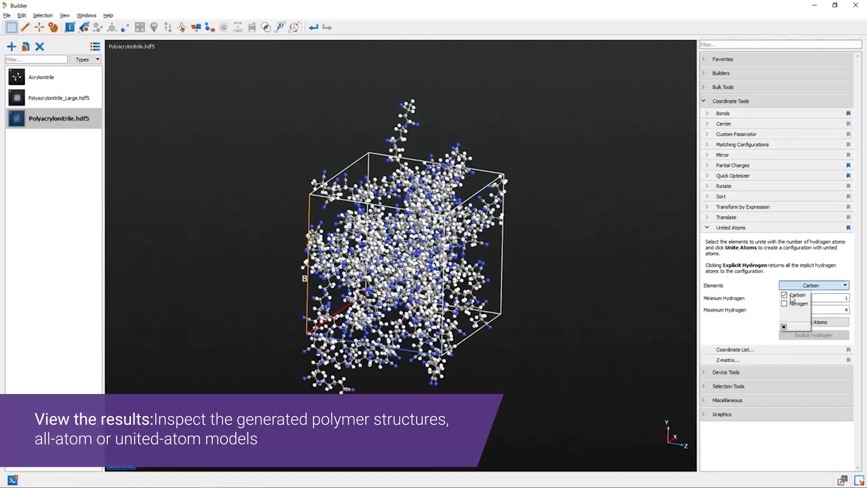
{"action": "left_click", "coordinate": [757, 298]}
{"action": "left_click", "coordinate": [813, 322]}
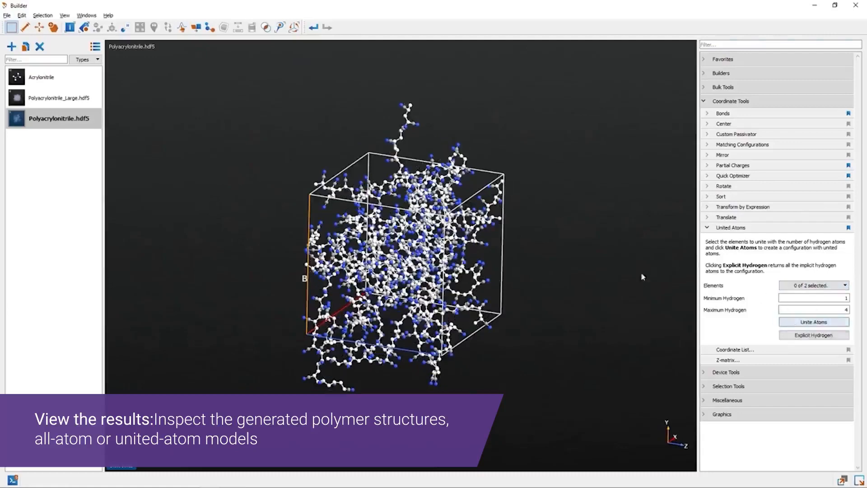
{"action": "left_click_drag", "start_coordinate": [561, 254], "coordinate": [530, 263]}
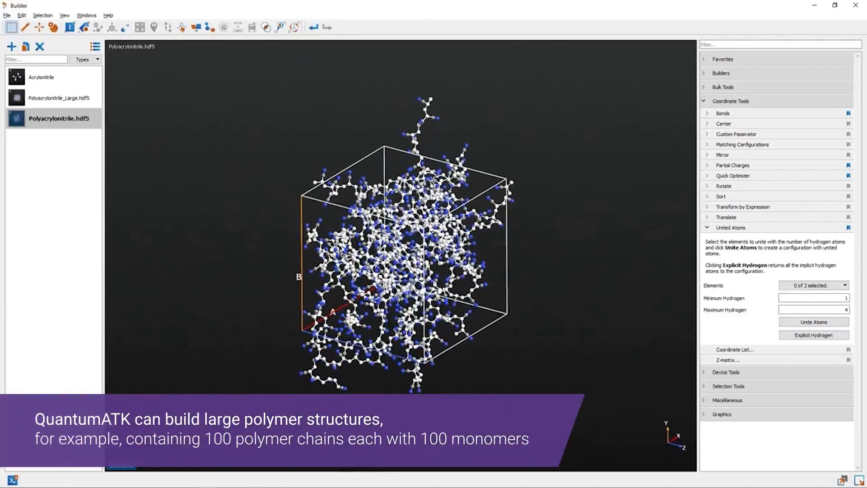
- Display the Polyacrylonitrile_Large structure and inspect it from a rotated, closer view
{"action": "left_click", "coordinate": [54, 98]}
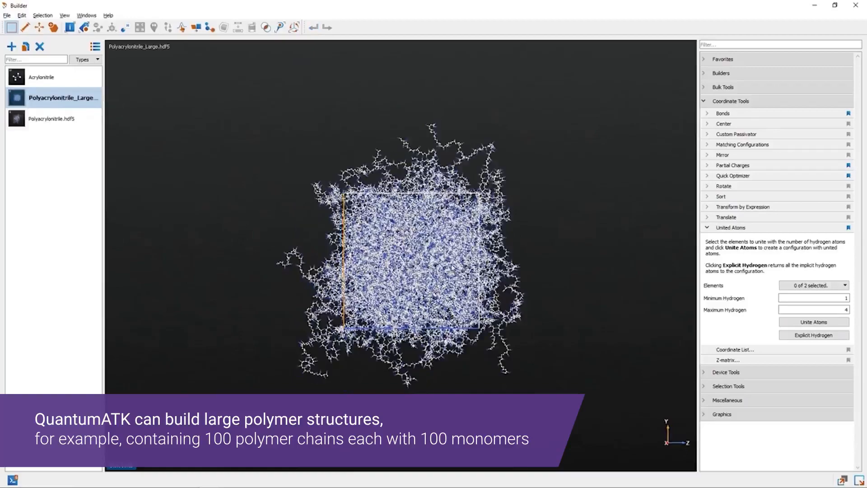
{"action": "right_click_drag", "start_coordinate": [477, 269], "coordinate": [414, 295]}
{"action": "scroll", "coordinate": [434, 281], "scroll_direction": "up", "scroll_amount": 3}
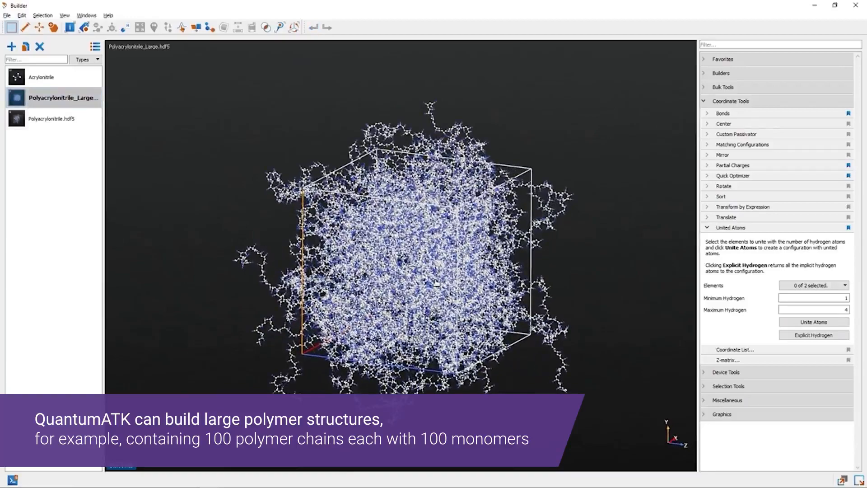
{"action": "mouse_move", "coordinate": [493, 241]}
{"action": "right_mouse_down"}
{"action": "mouse_move", "coordinate": [478, 246]}
{"action": "mouse_move", "coordinate": [490, 240]}
{"action": "right_mouse_up"}
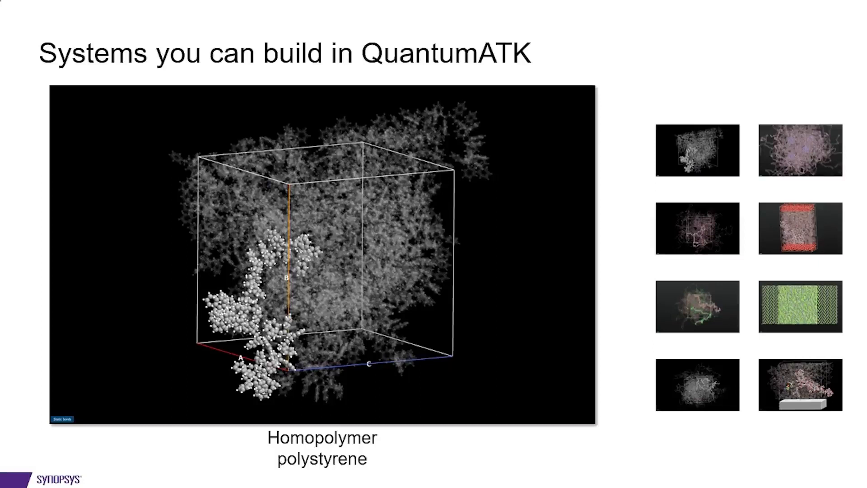
{"action": "key", "text": "Right"}
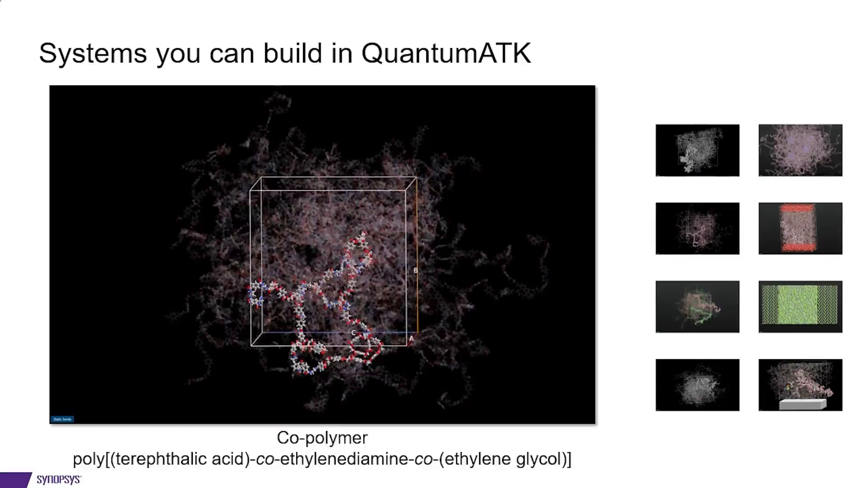